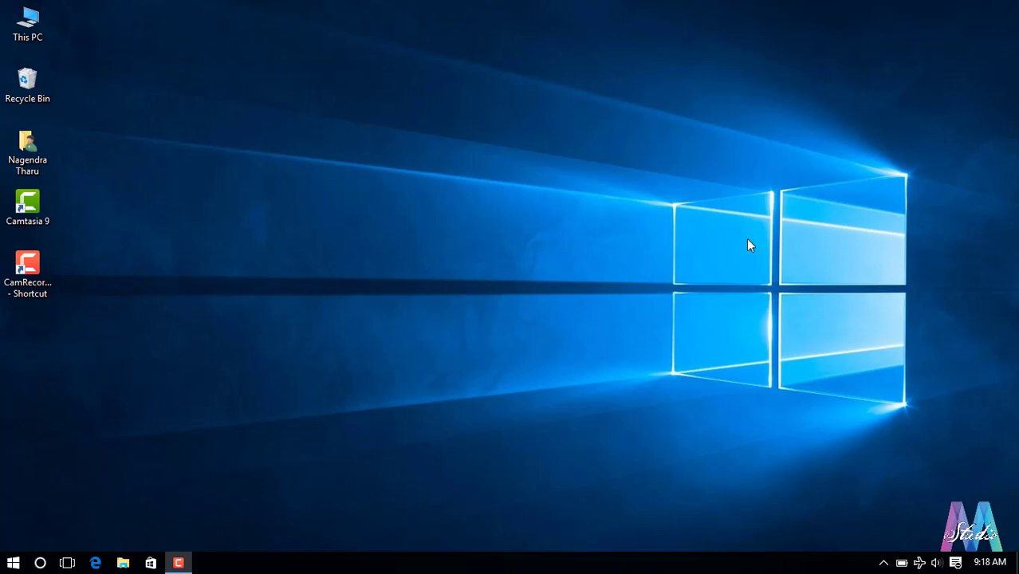
# Step: Open the X64 archive in the office 2016 folder of the user's personal folder
pyautogui.doubleClick(27, 148)
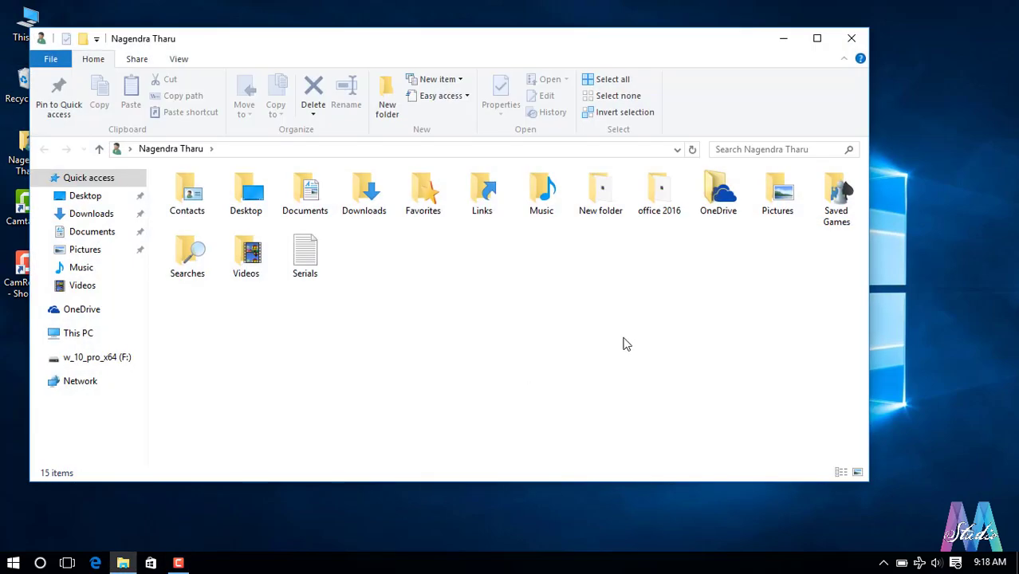
pyautogui.doubleClick(662, 195)
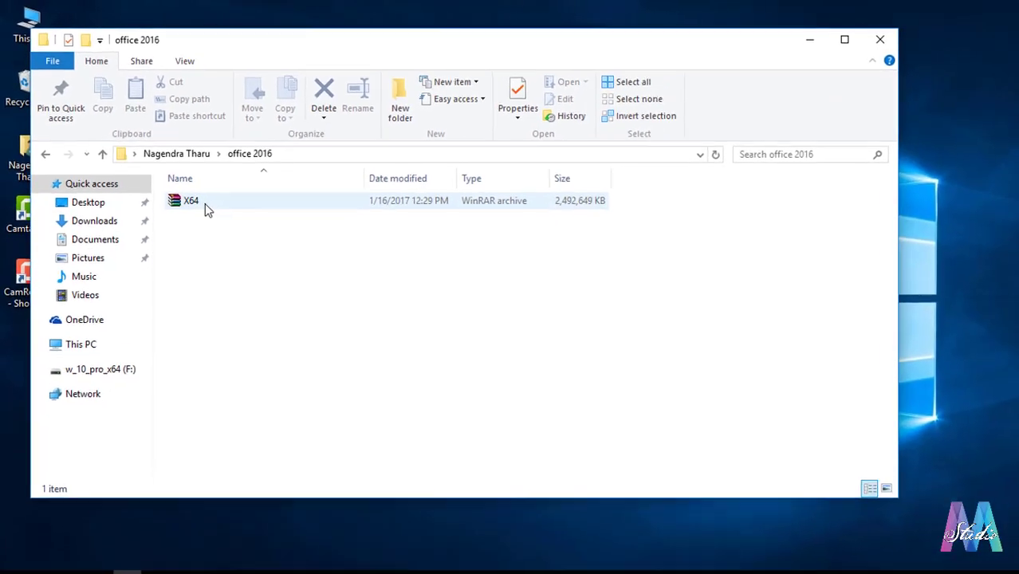
pyautogui.click(388, 389)
pyautogui.doubleClick(197, 199)
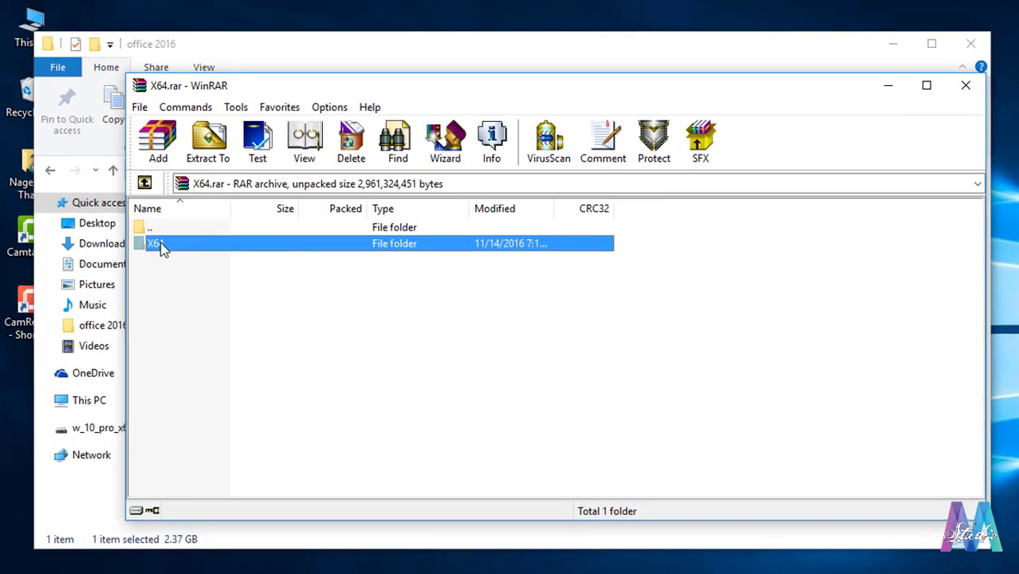
# Step: Run setup.exe from the nested X64\x64 folder inside the archive
pyautogui.doubleClick(140, 215)
pyautogui.doubleClick(159, 246)
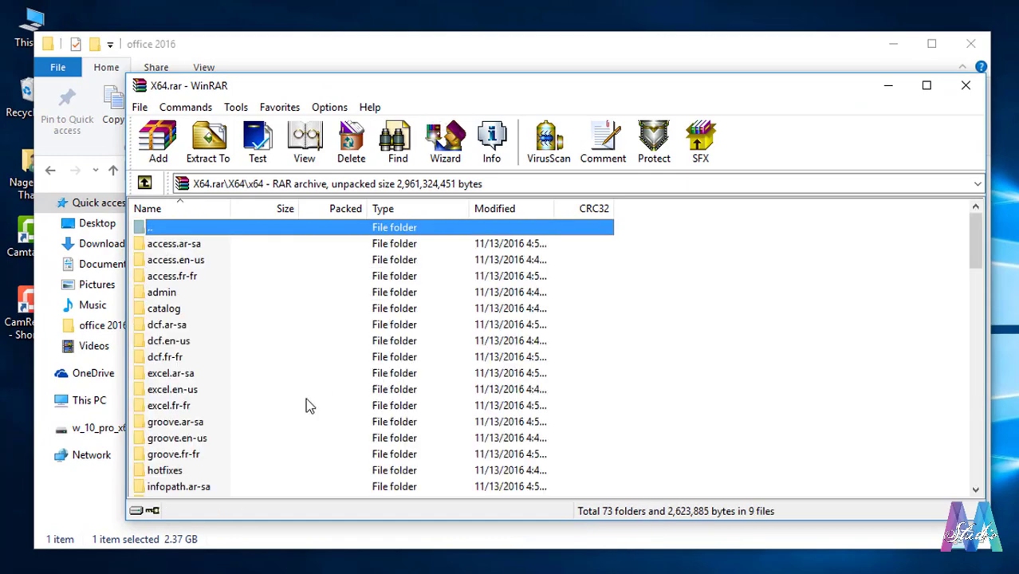
pyautogui.scroll(-20, 319, 423)
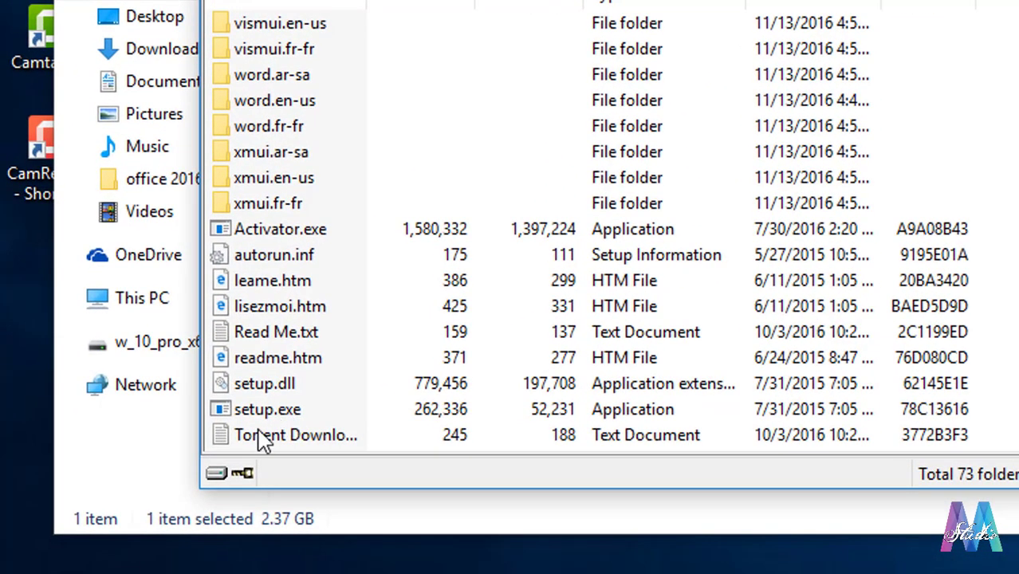
pyautogui.doubleClick(262, 411)
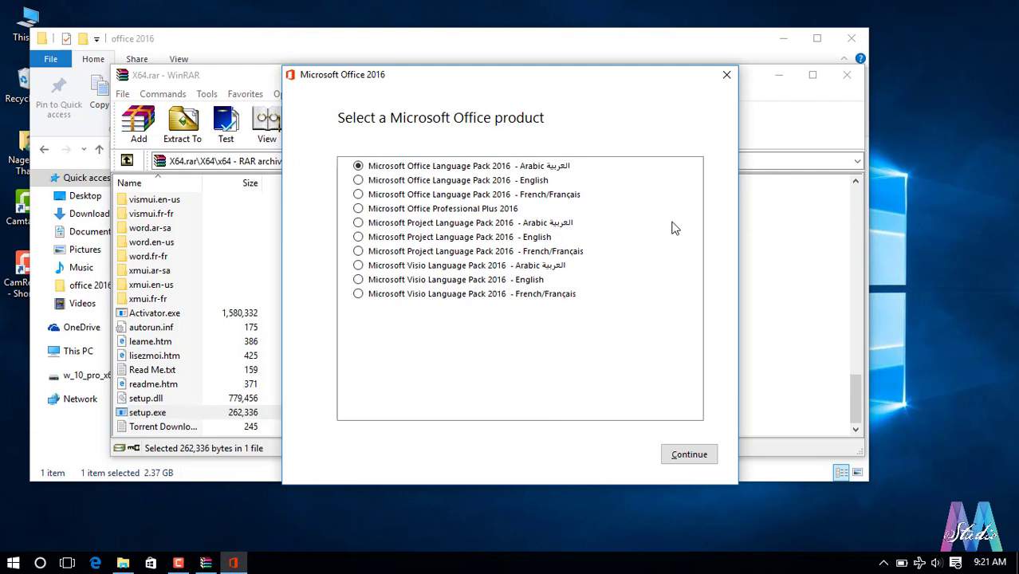
# Step: Choose Microsoft Office Professional Plus 2016 as the product to install and continue
pyautogui.click(430, 180)
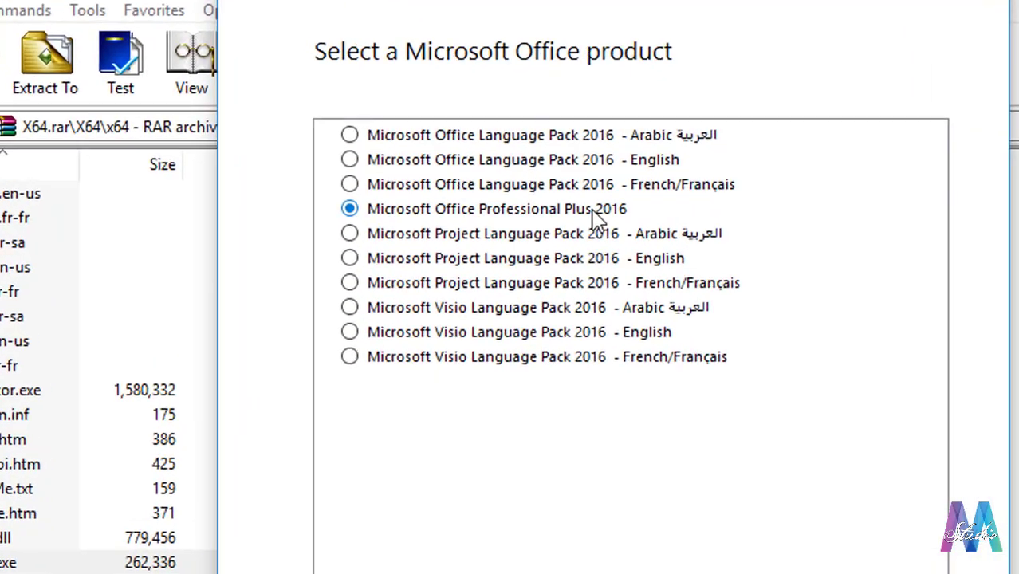
pyautogui.click(549, 375)
pyautogui.click(547, 351)
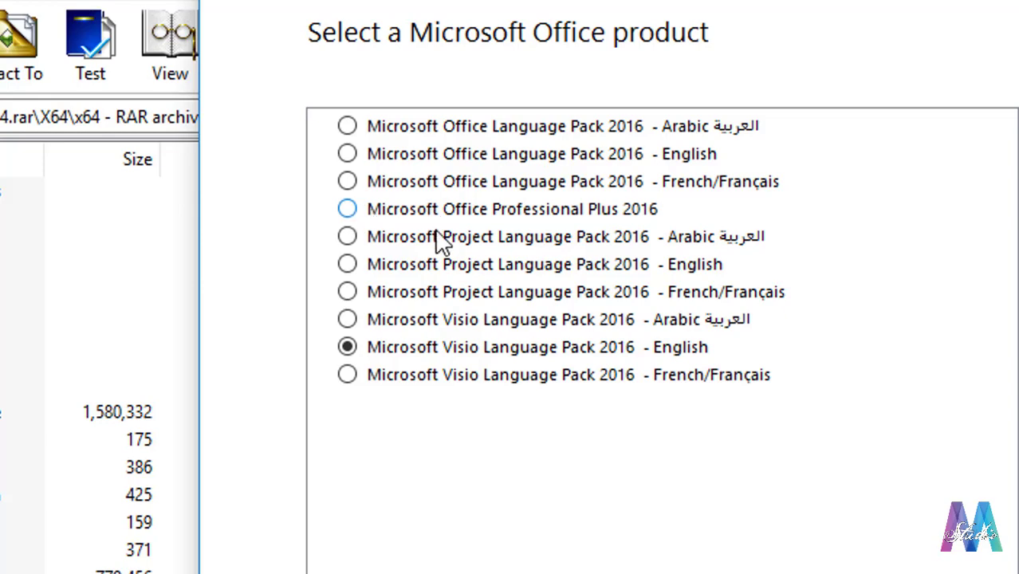
pyautogui.click(568, 217)
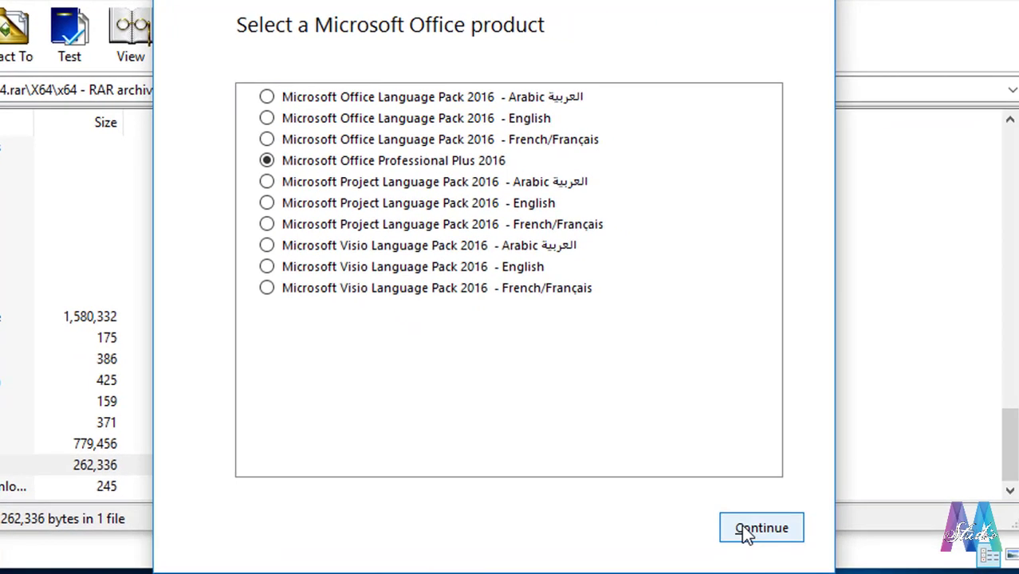
pyautogui.click(744, 528)
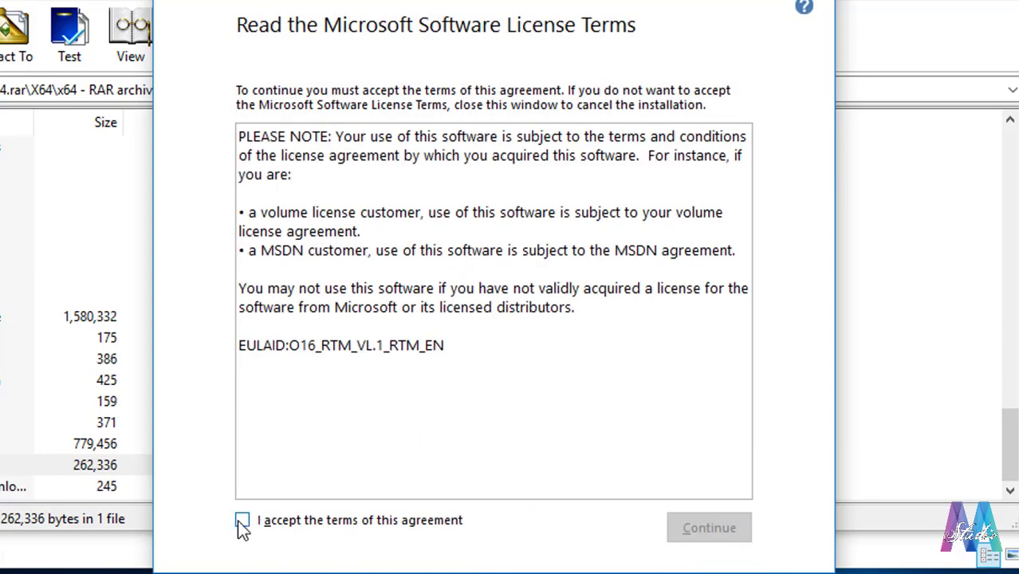
# Step: Accept the software license terms and choose a customized installation
pyautogui.click(241, 522)
pyautogui.click(723, 539)
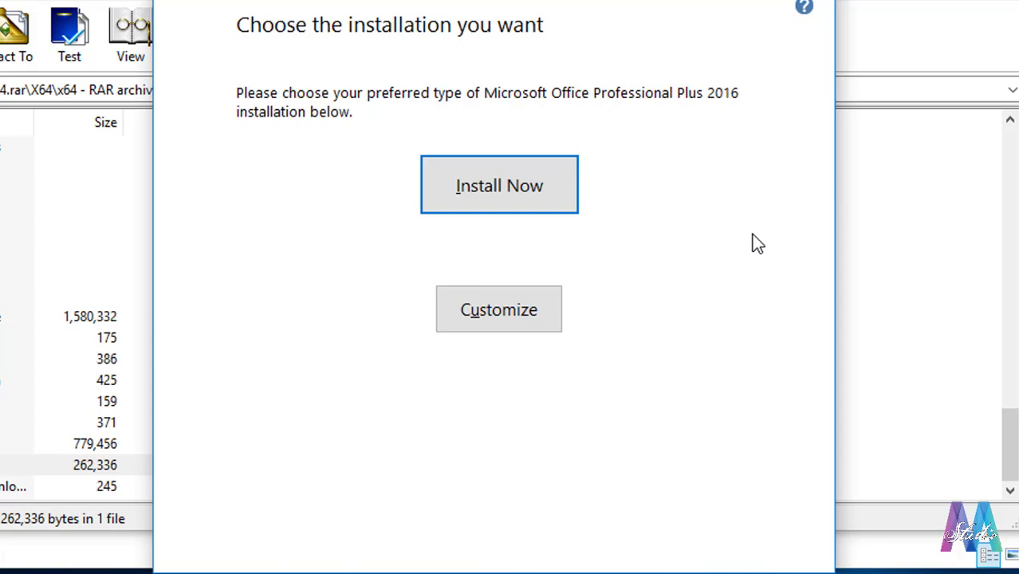
pyautogui.click(523, 320)
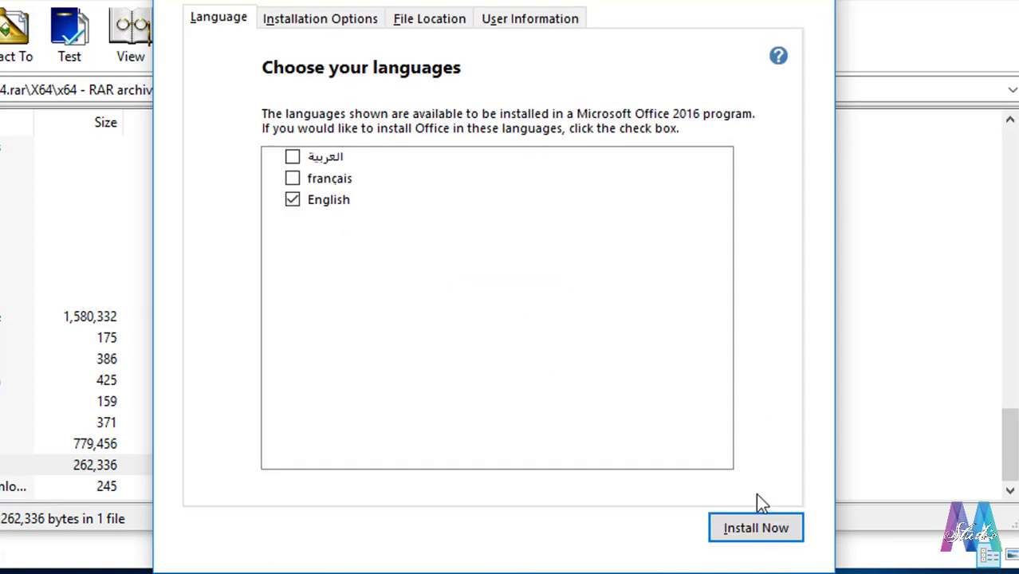
# Step: Review the installation options, file location, user information and language settings, including the choices offered for Microsoft Access
pyautogui.click(327, 21)
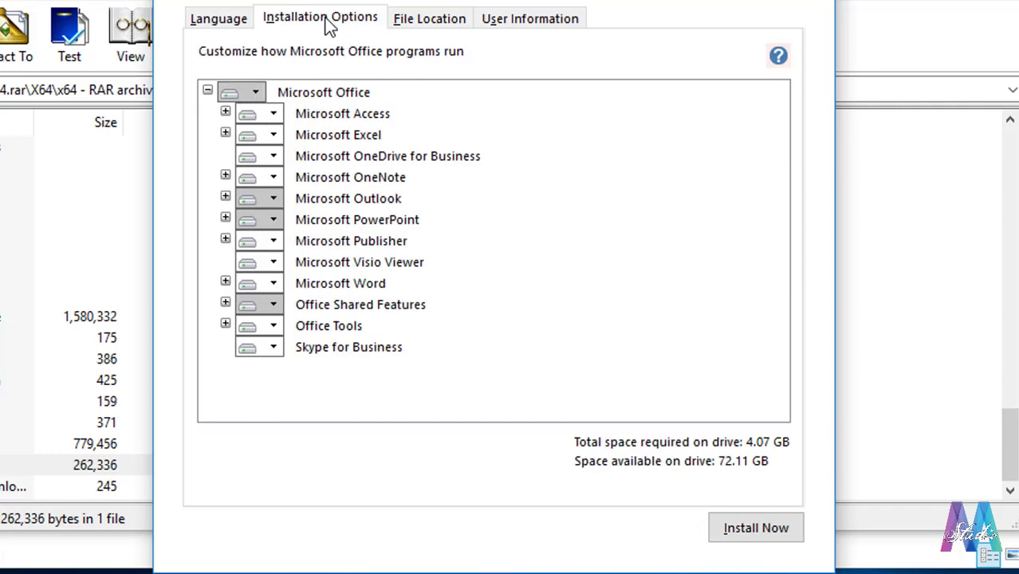
pyautogui.click(440, 27)
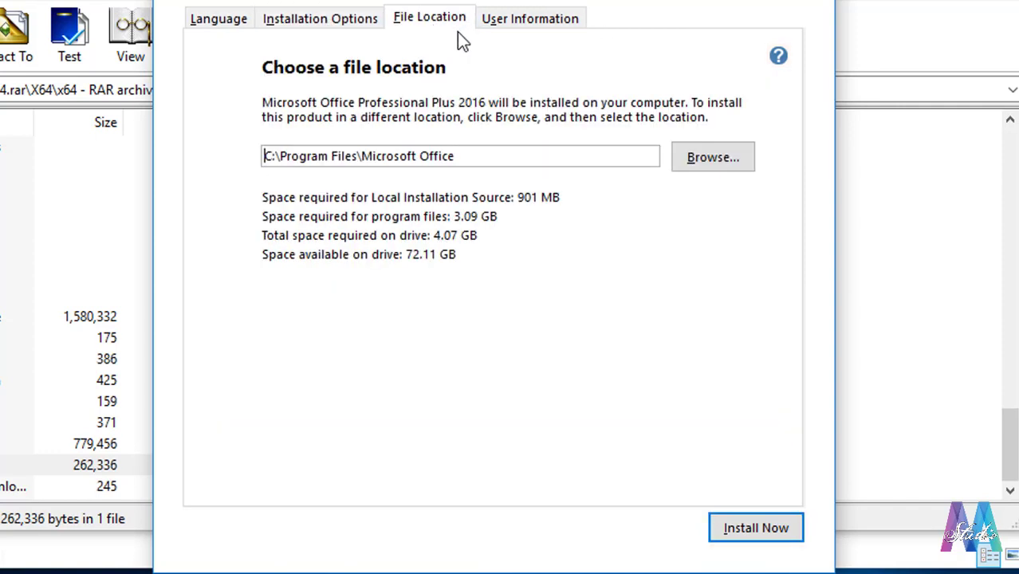
pyautogui.click(547, 25)
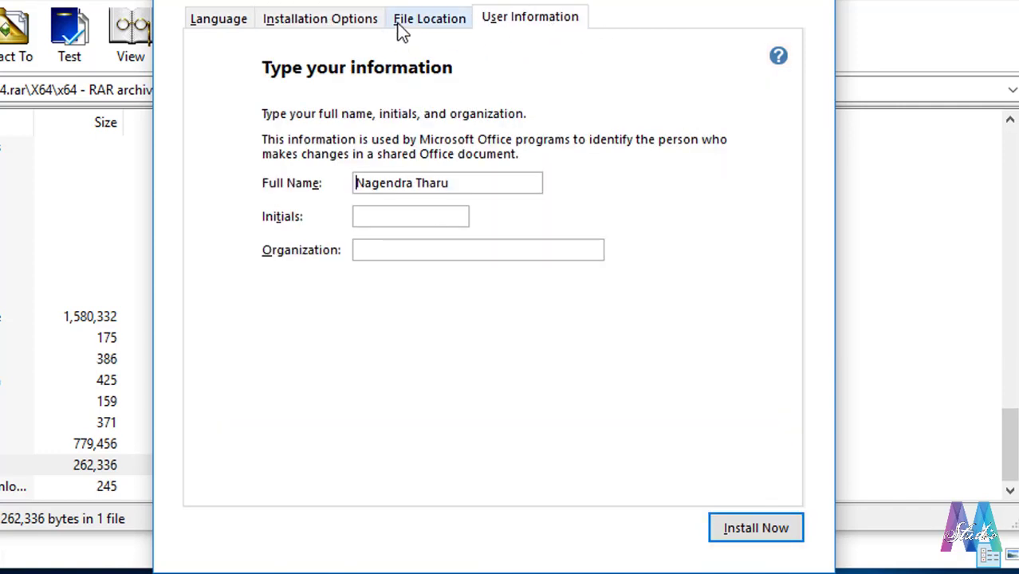
pyautogui.click(423, 19)
pyautogui.click(365, 24)
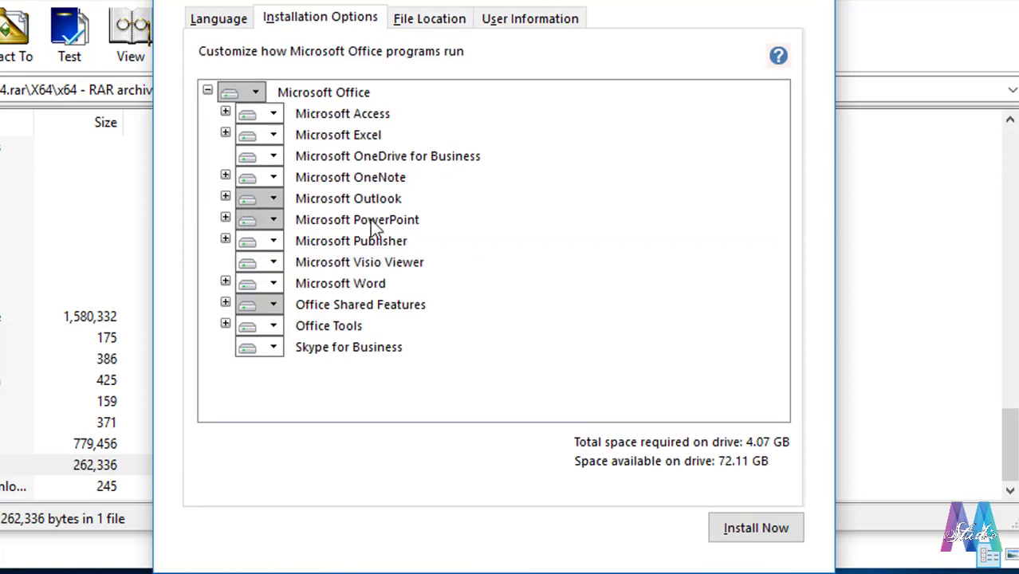
pyautogui.click(275, 113)
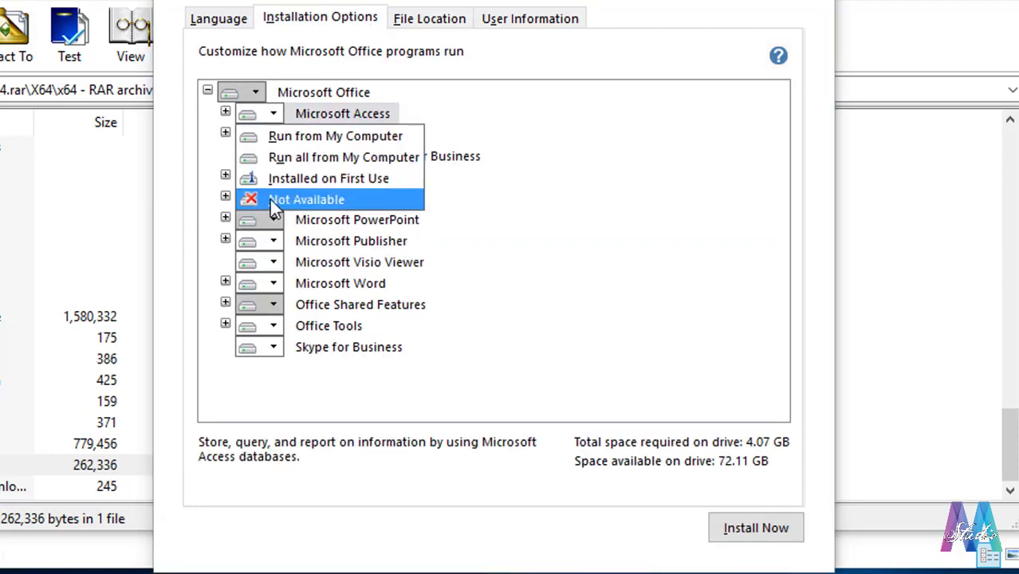
pyautogui.click(267, 112)
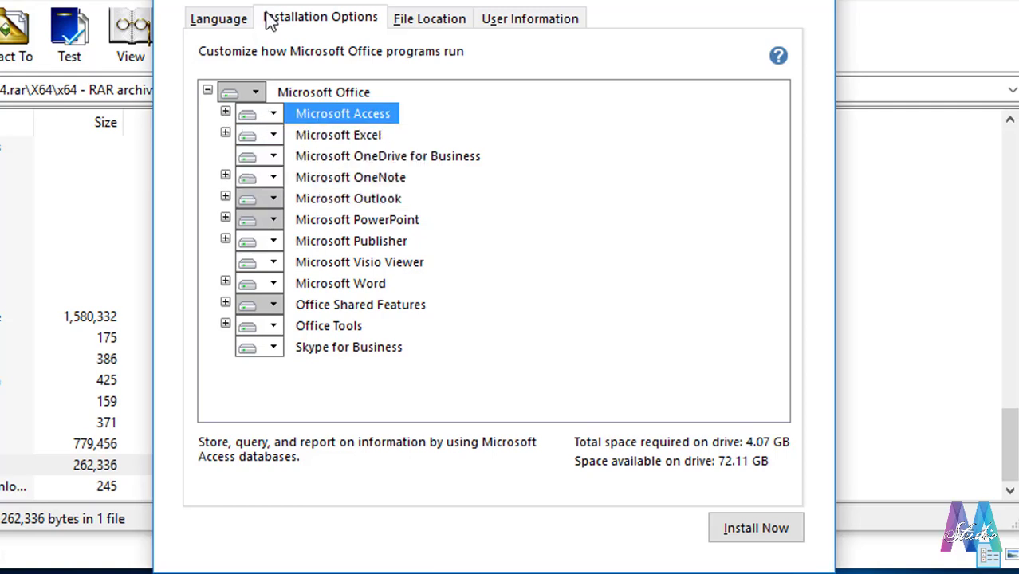
pyautogui.click(226, 22)
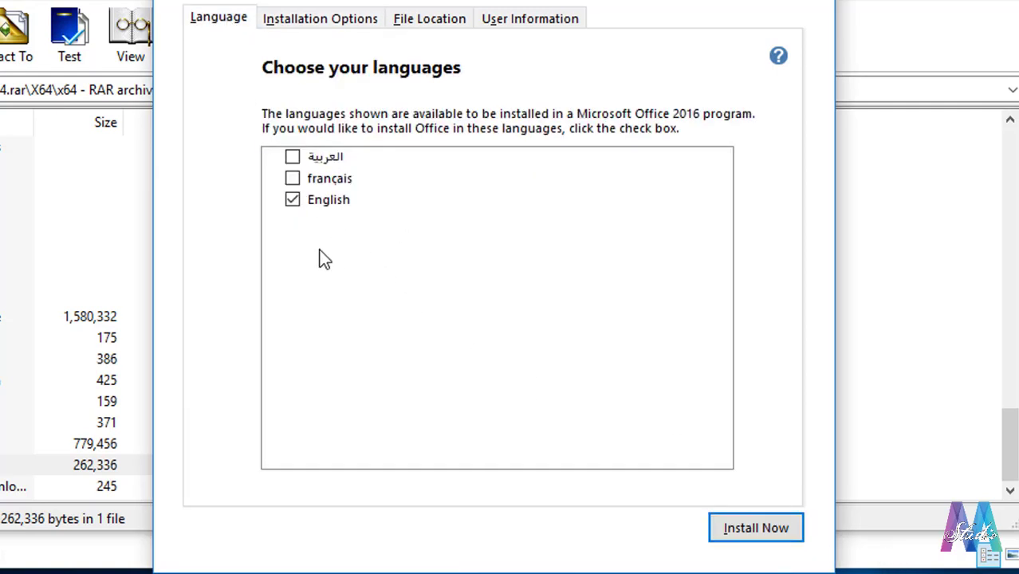
# Step: Start the customized Office installation and minimize the WinRAR window in front of the installer
pyautogui.click(763, 539)
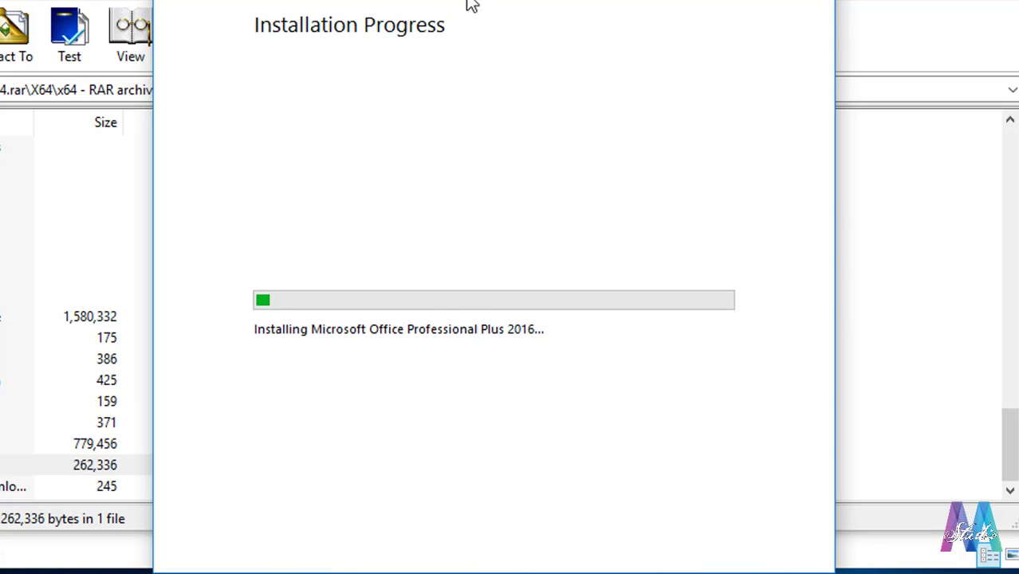
pyautogui.moveTo(466, 0); pyautogui.dragTo(506, 0)
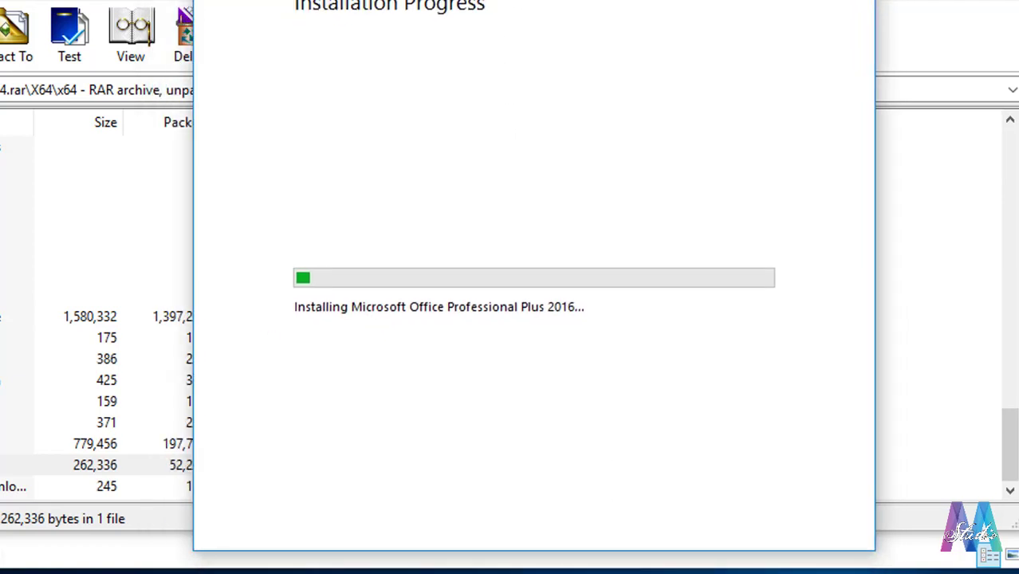
pyautogui.hotkey('alt', 'Tab')
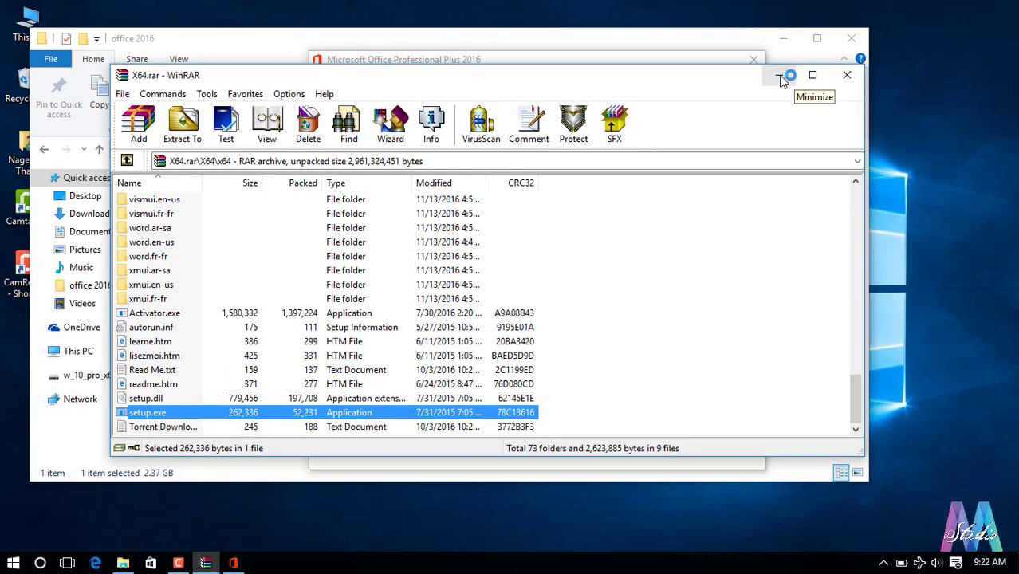
pyautogui.click(789, 78)
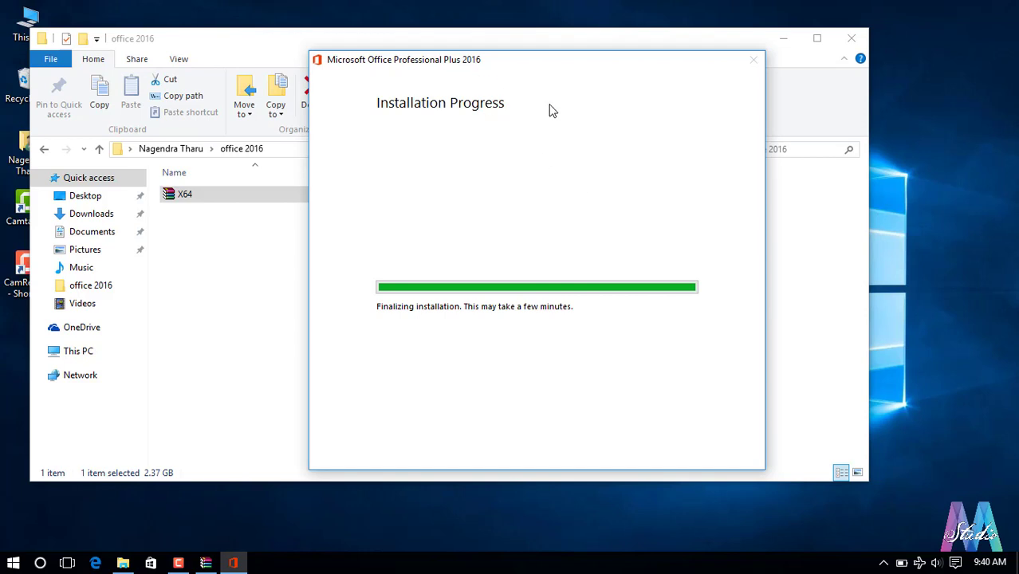
# Step: Close the Office installer once setup is complete, and close the office 2016 folder window
pyautogui.moveTo(612, 64); pyautogui.dragTo(630, 65)
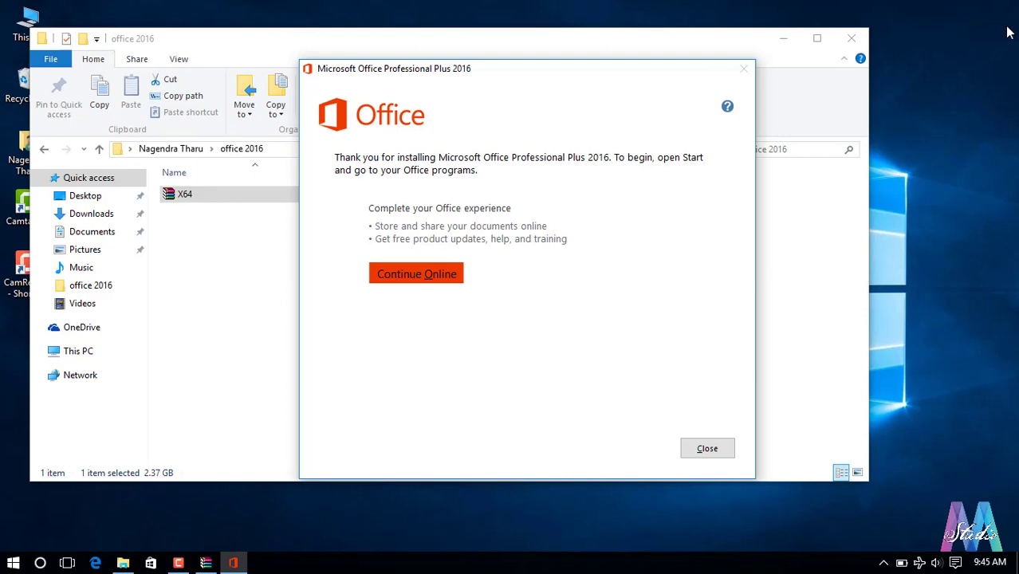
pyautogui.click(690, 449)
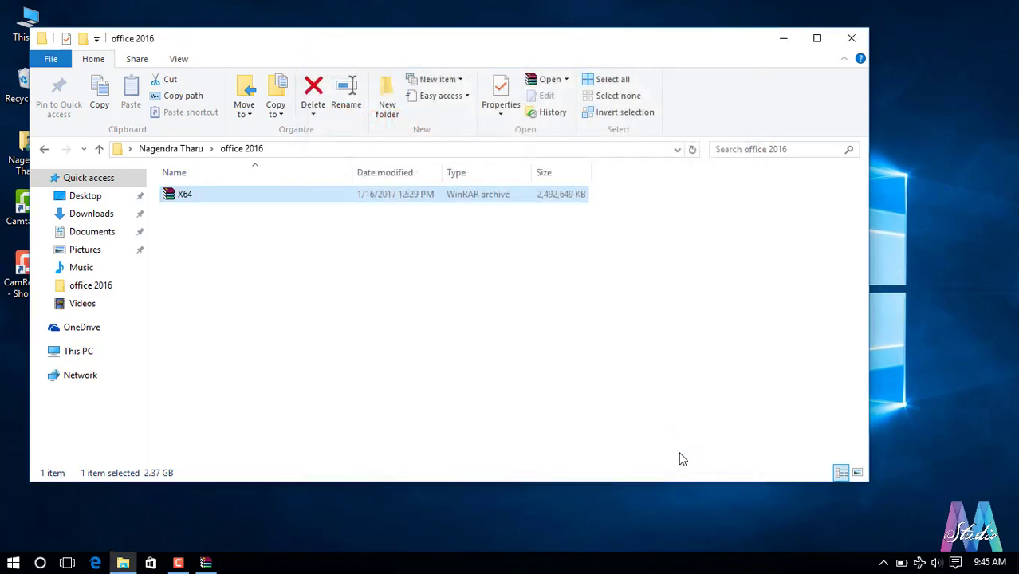
pyautogui.click(852, 38)
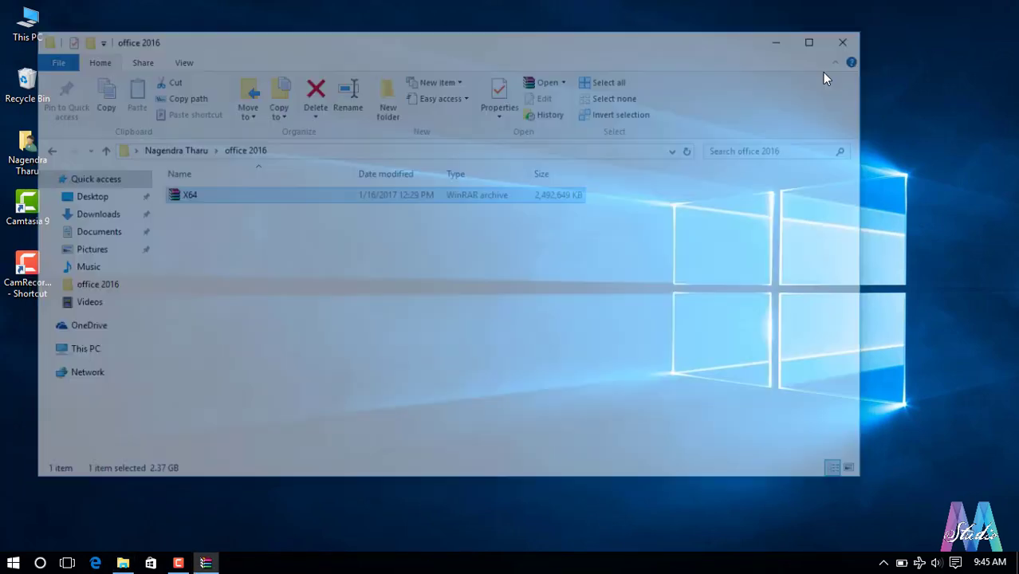
# Step: Check the recently added apps for the newly installed Office programs and return to the desktop
pyautogui.click(12, 563)
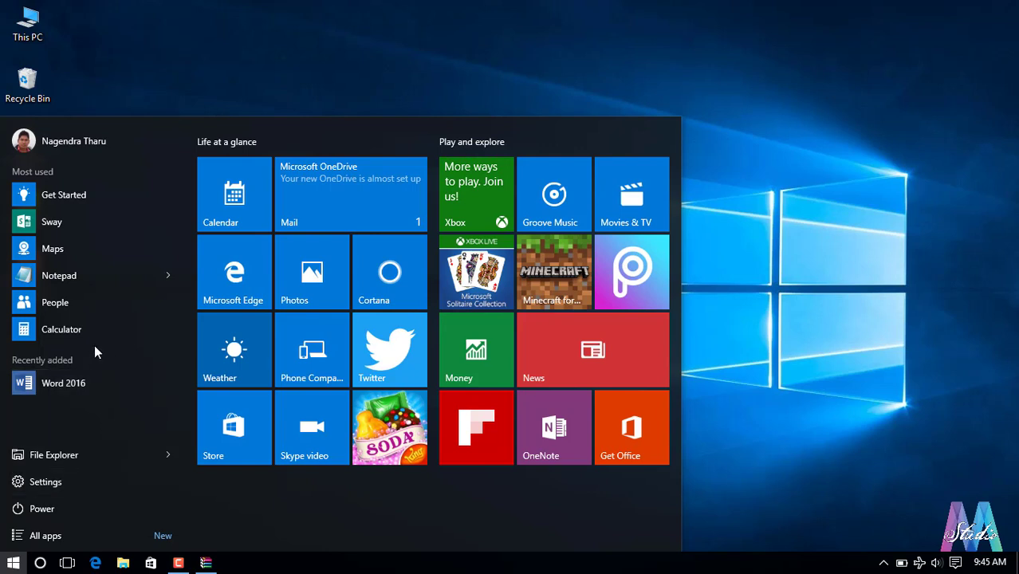
pyautogui.click(859, 193)
pyautogui.rightClick(340, 137)
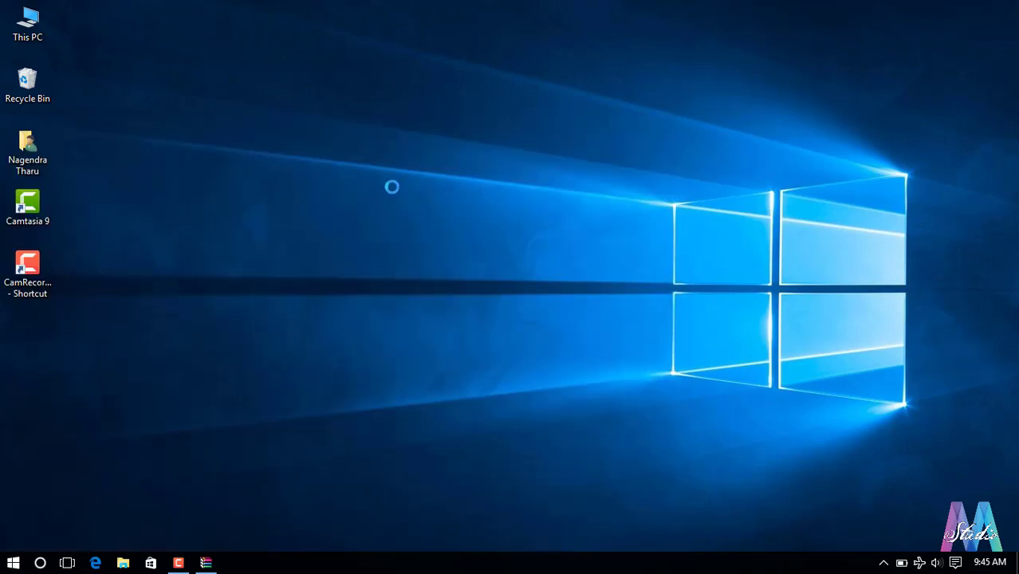
pyautogui.click(391, 181)
# Step: Launch Word with the Run command winword
pyautogui.press('super+r')
pyautogui.write('w')
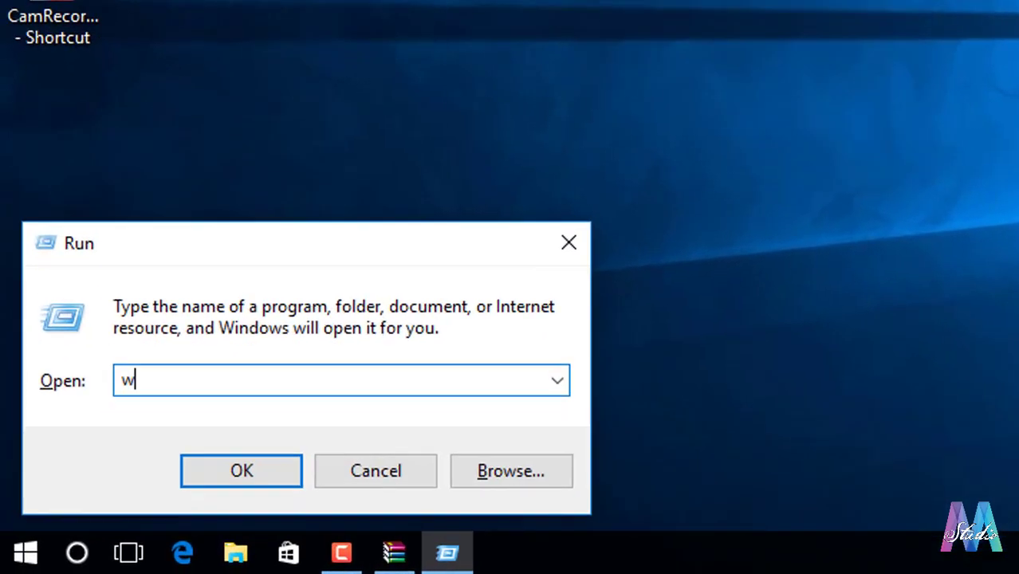
pyautogui.write('inwor')
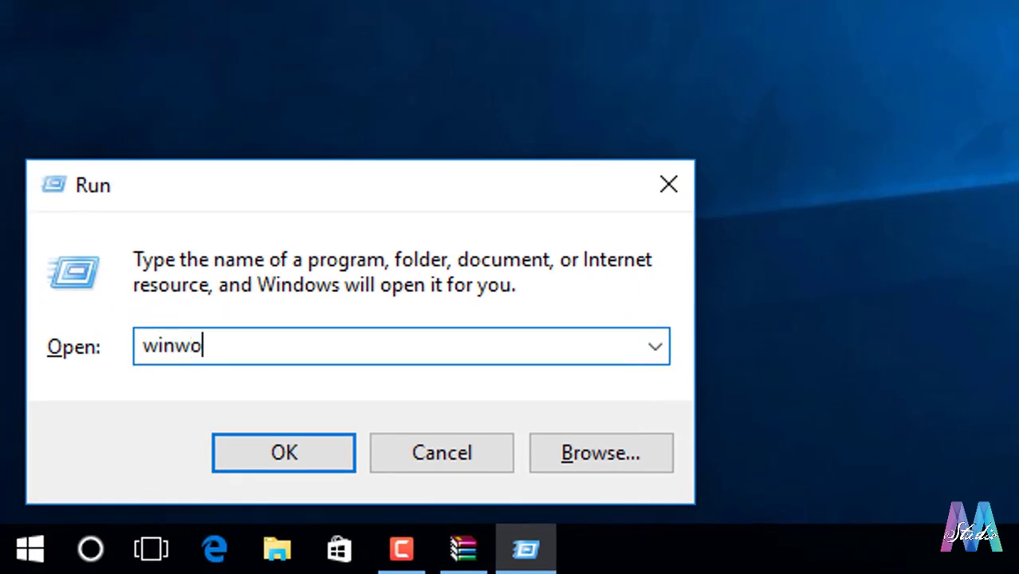
pyautogui.write('d')
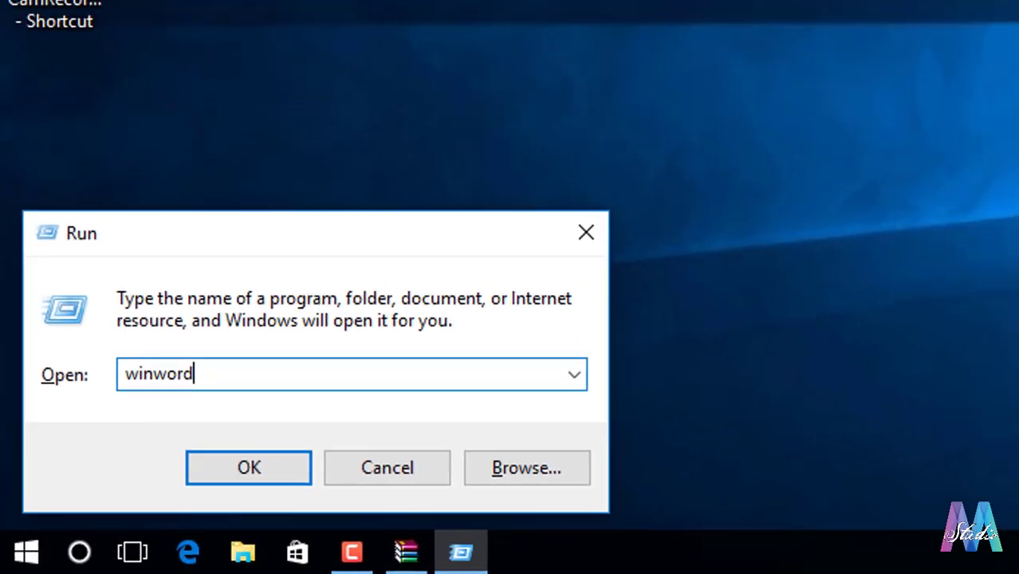
pyautogui.press('Return')
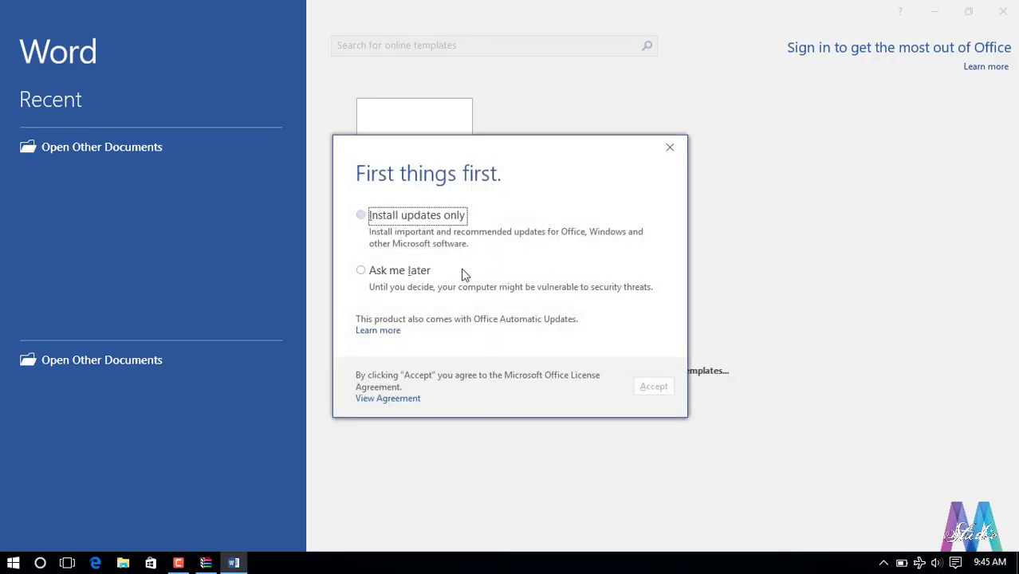
# Step: Accept Word's first-run prompt with Ask me later, create a blank document and close Word
pyautogui.click(360, 272)
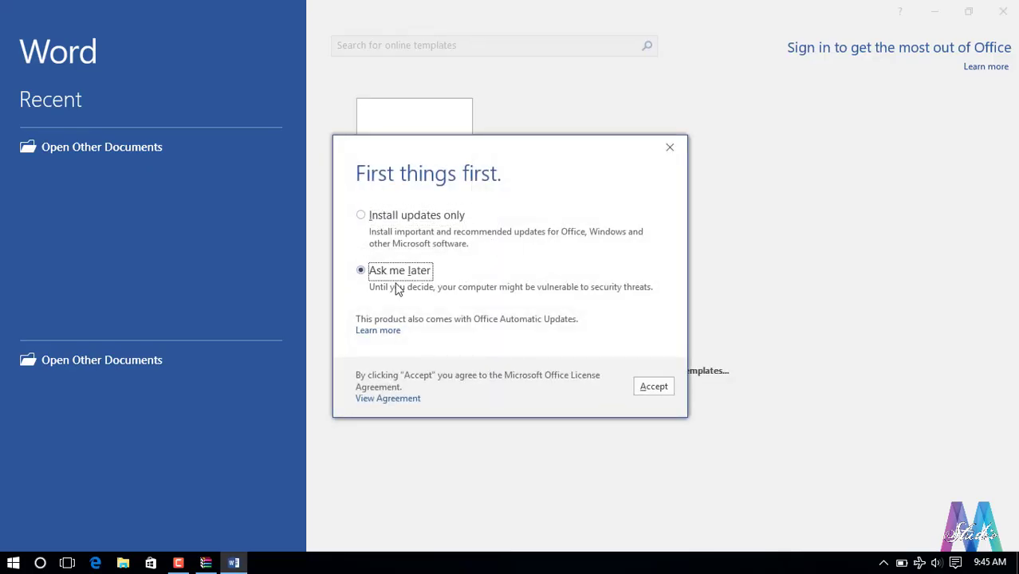
pyautogui.click(659, 390)
pyautogui.click(427, 166)
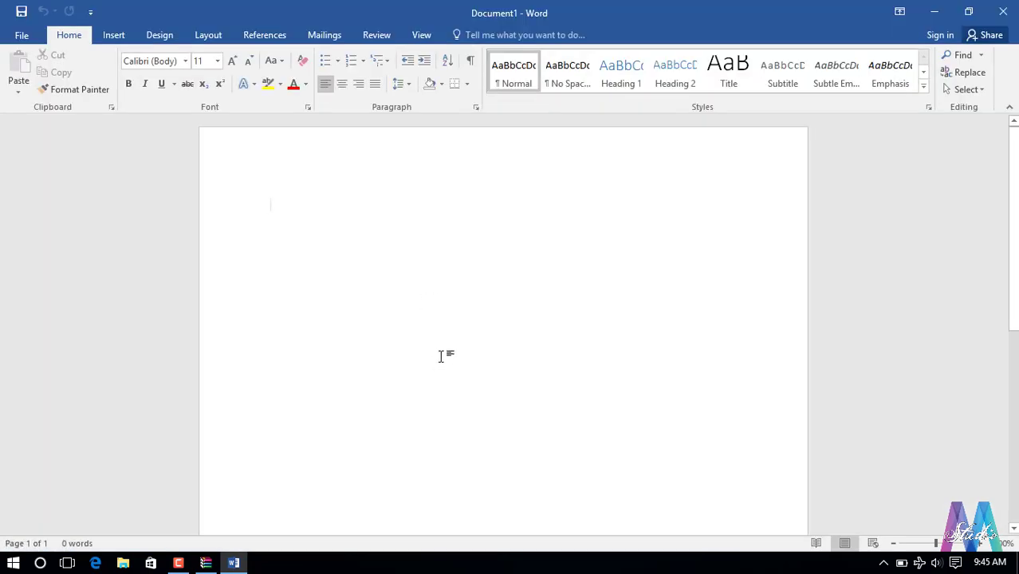
pyautogui.click(1003, 12)
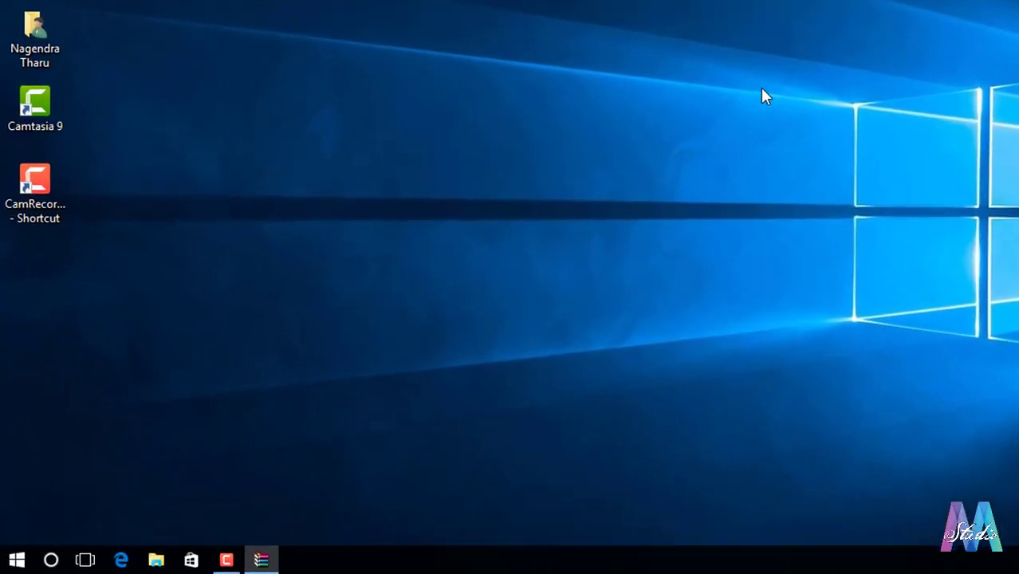
# Step: Launch Excel with the Run command excel
pyautogui.press('super+r')
pyautogui.write('exce')
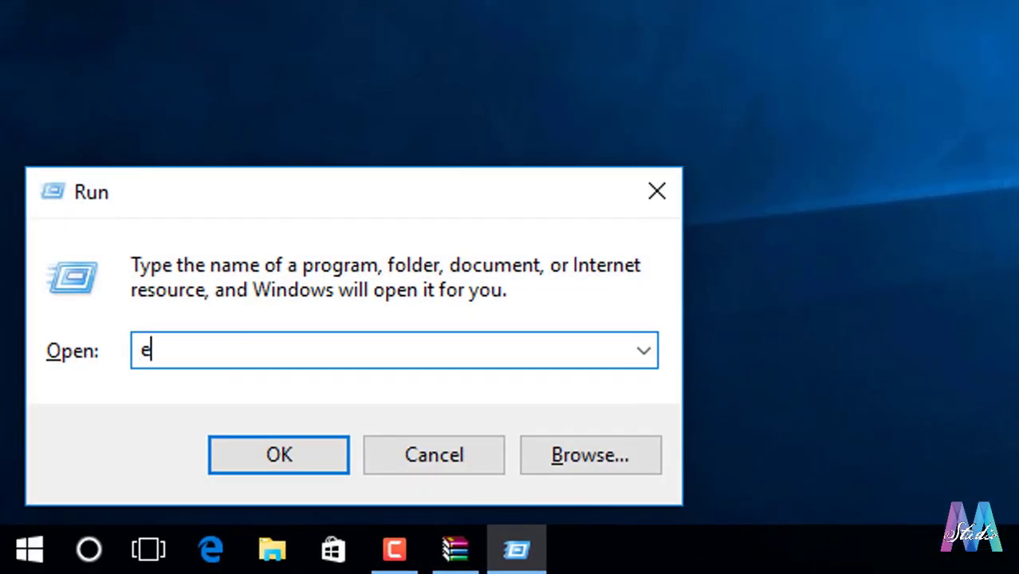
pyautogui.write('l')
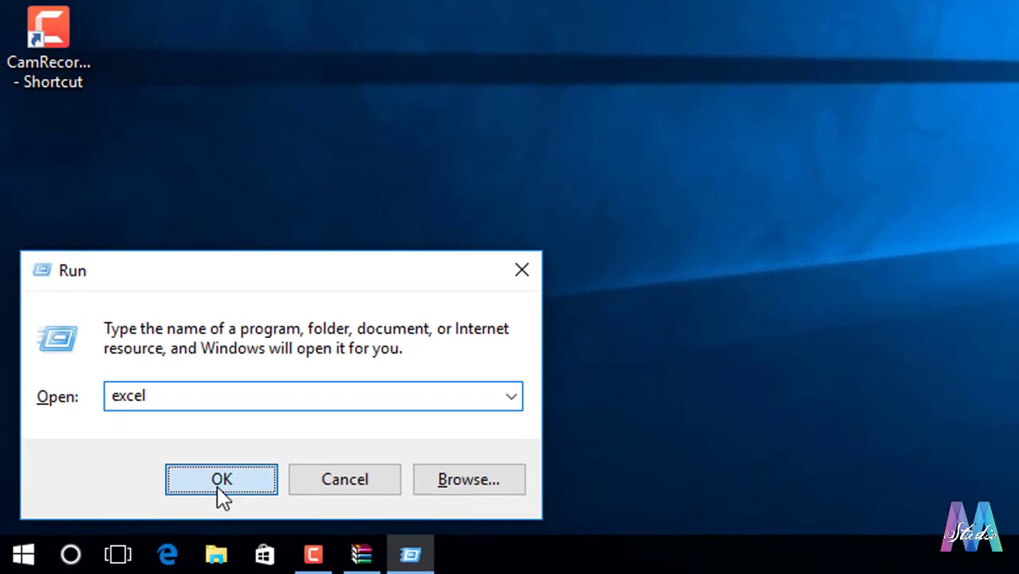
pyautogui.click(276, 469)
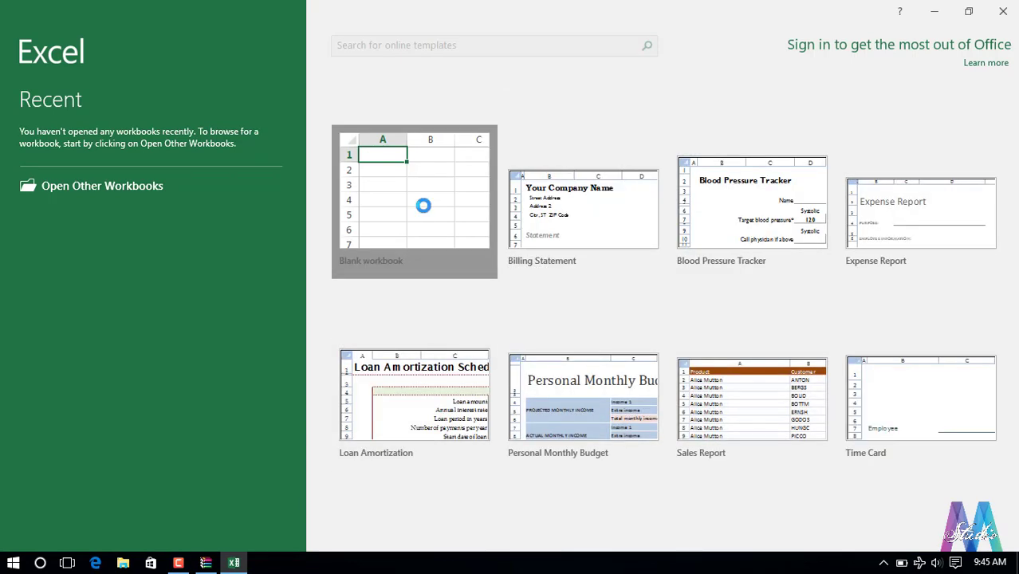
# Step: Create a blank workbook in Excel and close the program
pyautogui.click(424, 206)
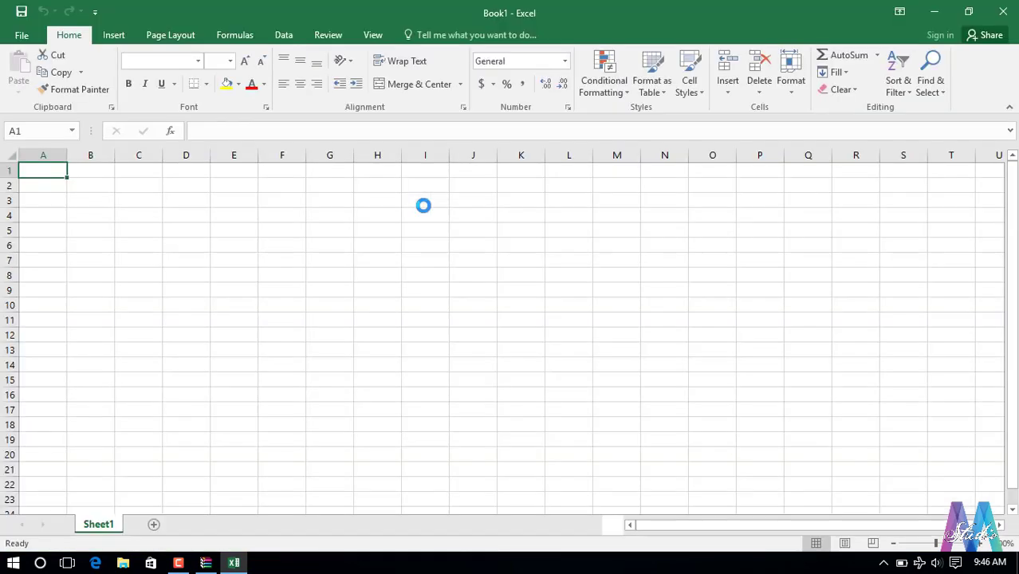
pyautogui.click(423, 203)
pyautogui.click(997, 13)
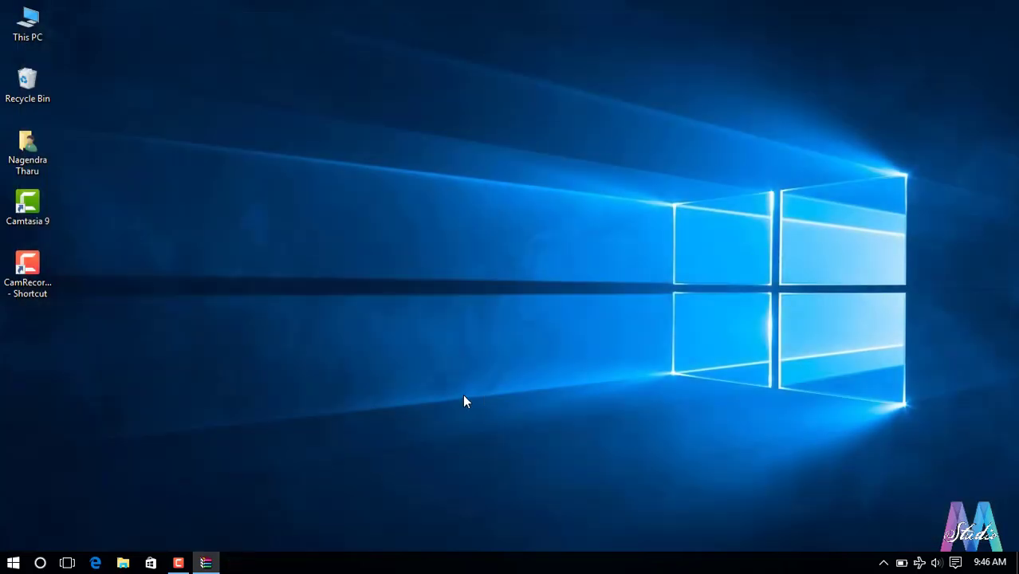
# Step: Launch PowerPoint with the Run command powerpnt
pyautogui.press('super+r')
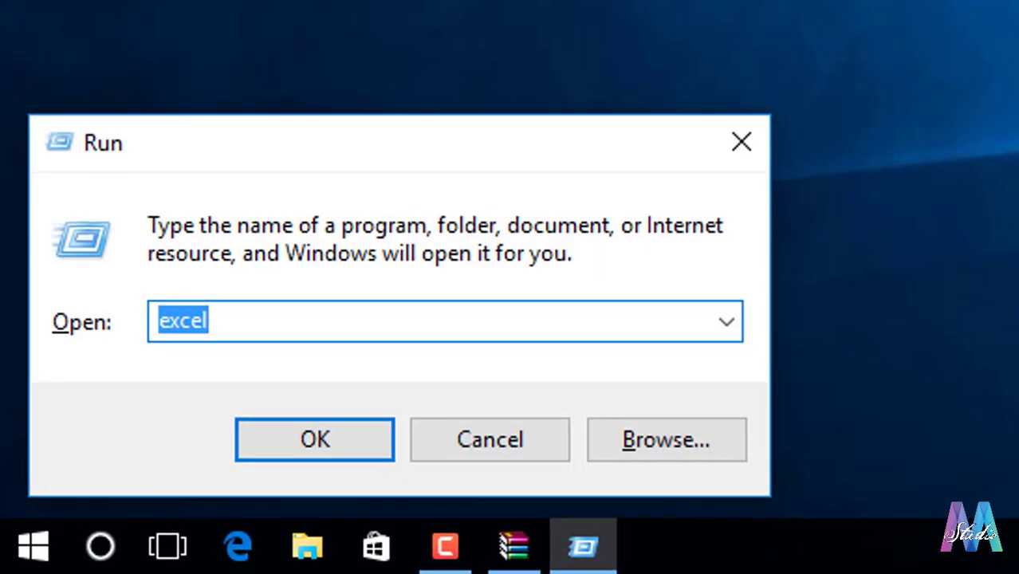
pyautogui.write('powerp')
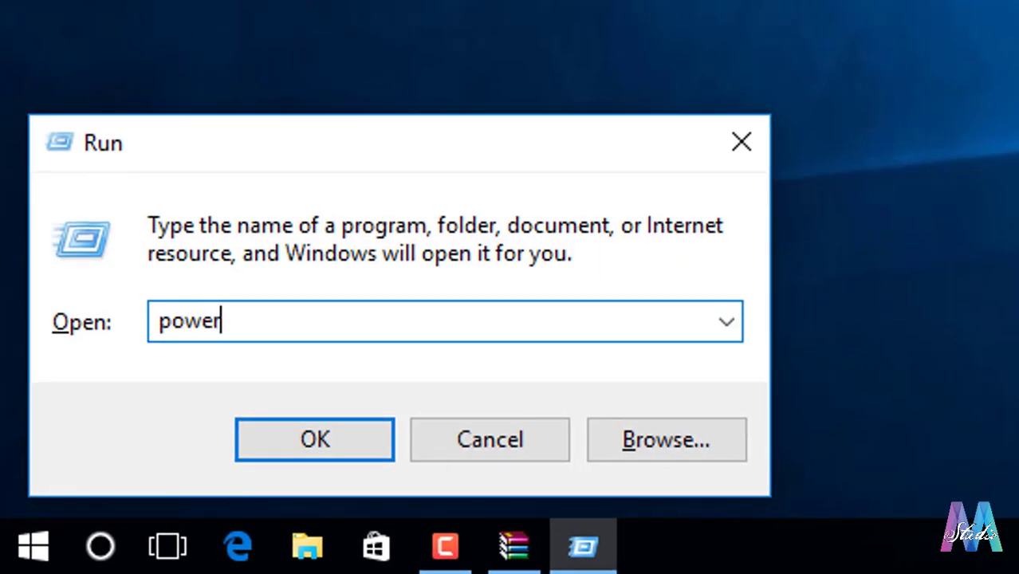
pyautogui.write('nt')
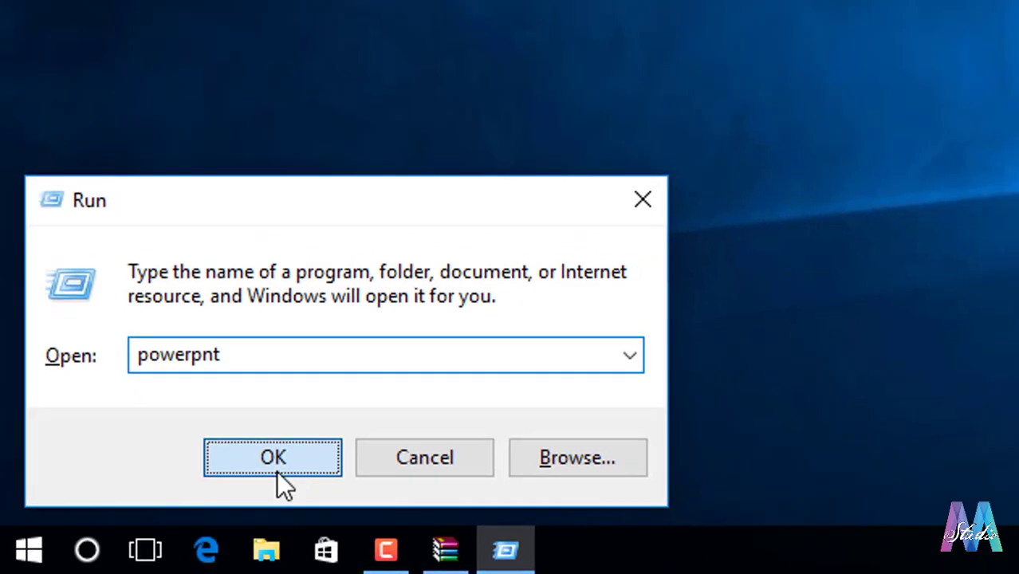
pyautogui.click(275, 467)
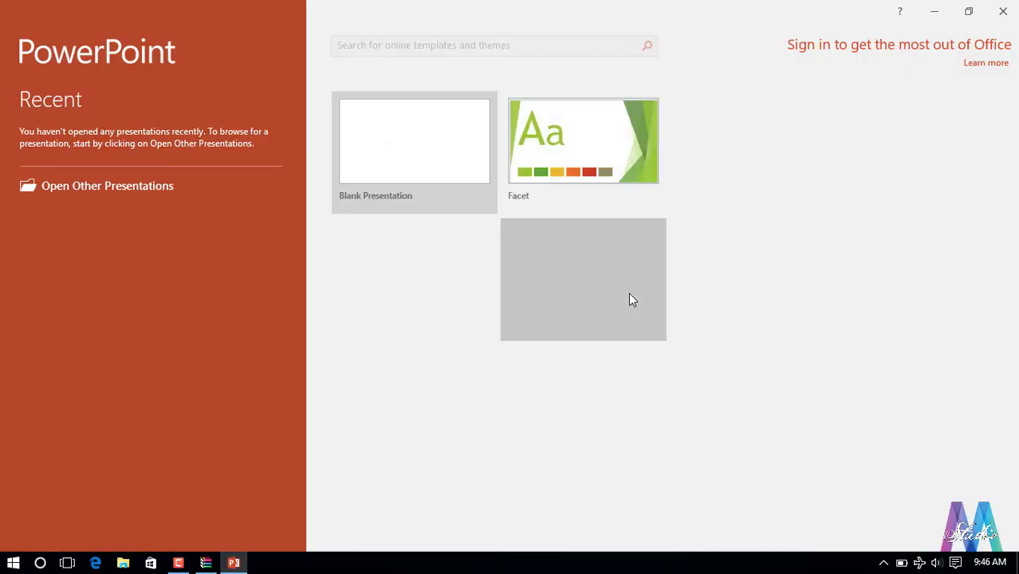
# Step: Create a blank presentation in PowerPoint and close the program
pyautogui.click(455, 141)
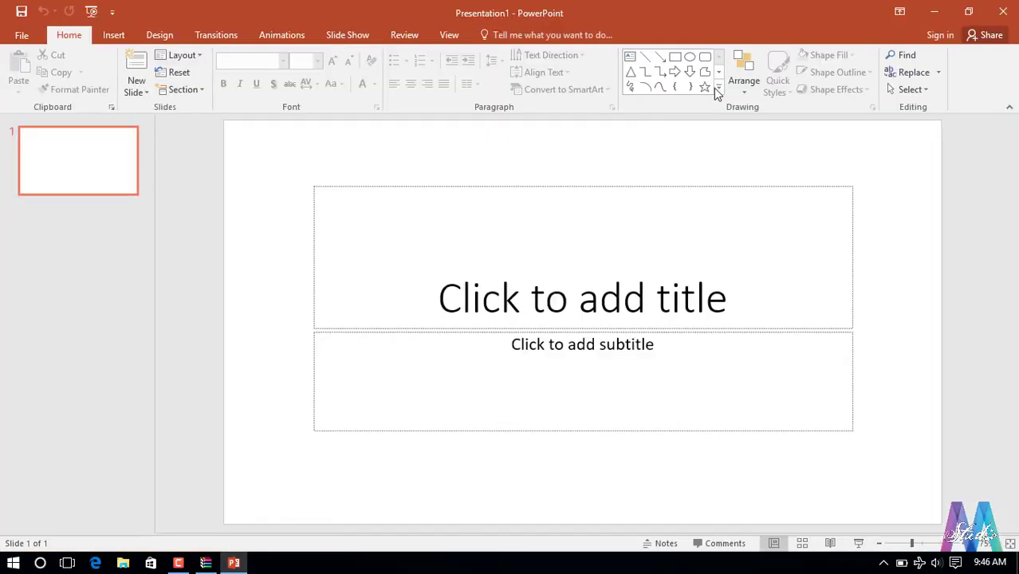
pyautogui.click(1006, 12)
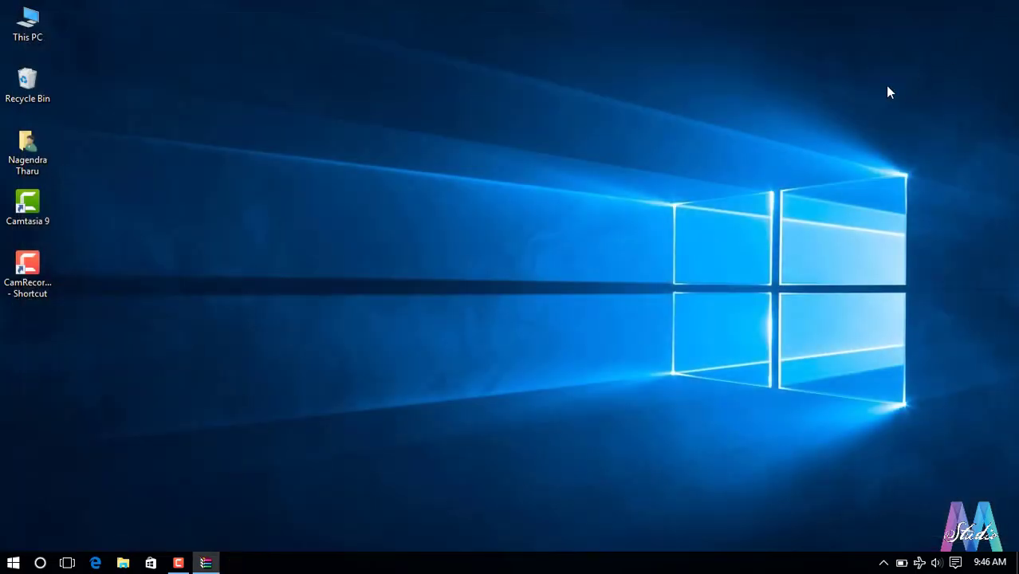